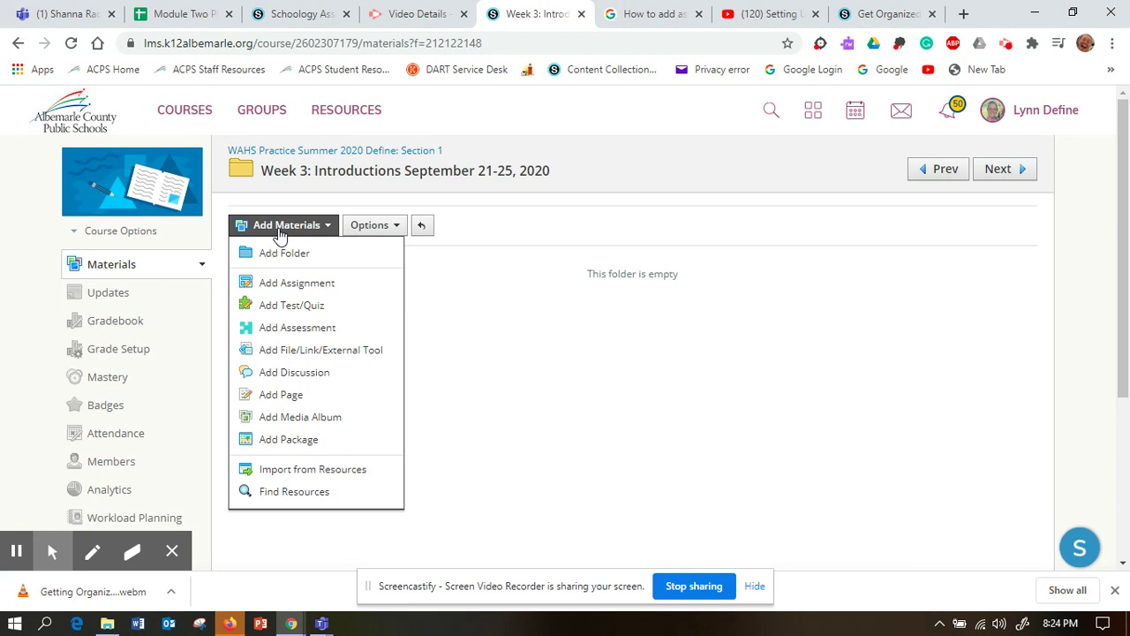
Step: Start a new assessment in the Week 3 folder, name it "ENG 111 Test: Introductions", and set its submissions to Enable
left_click(309, 328)
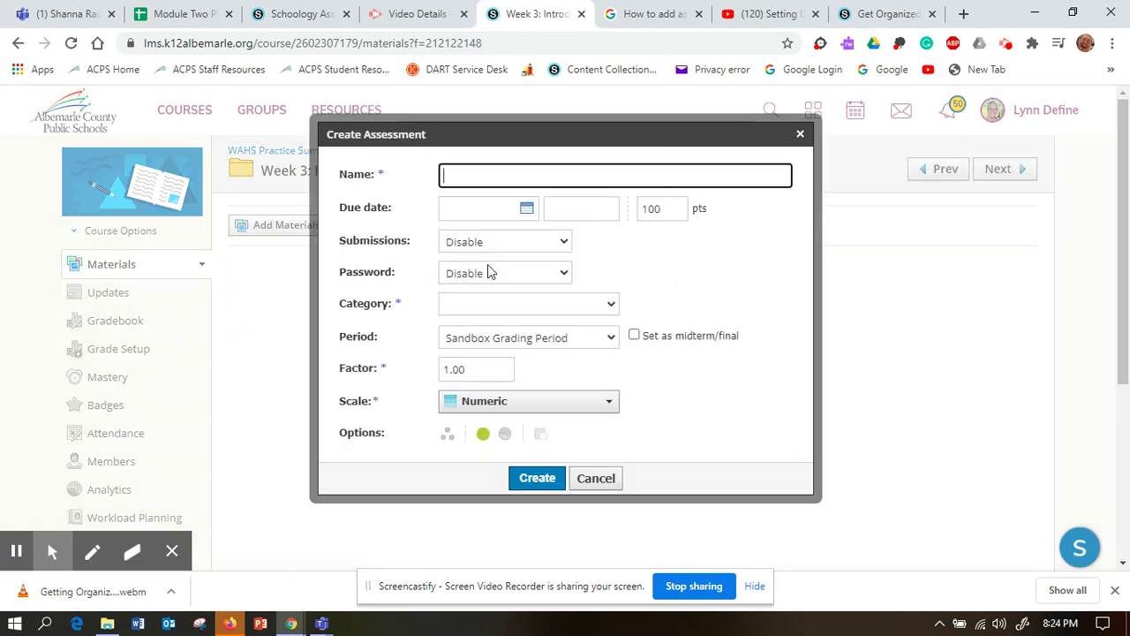
type("ENG 111 Test: Introductions")
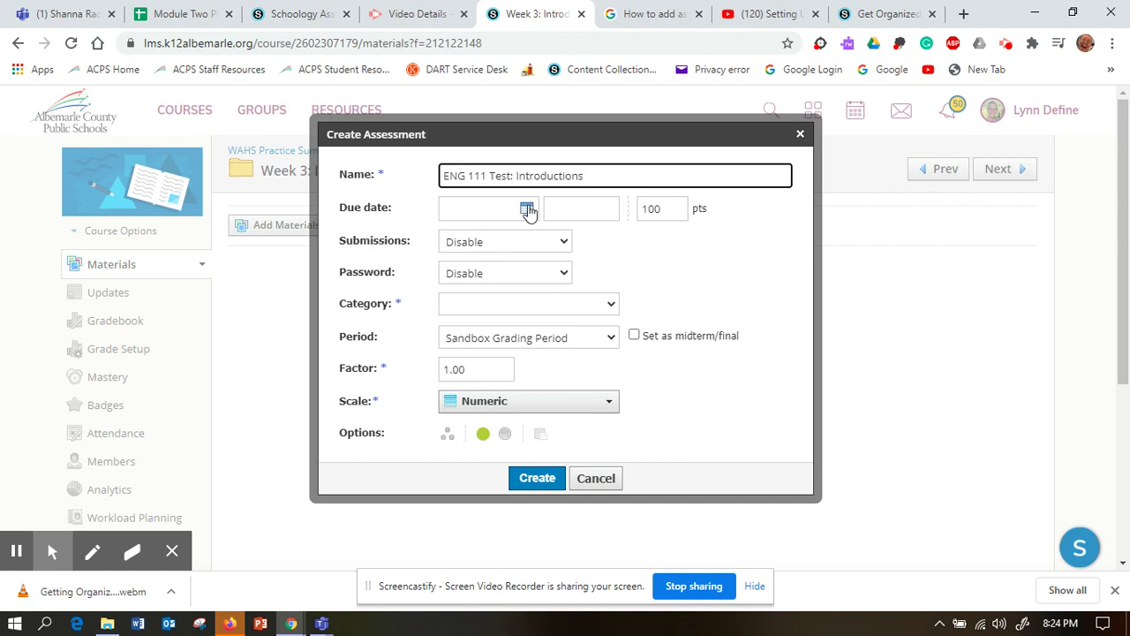
left_click(565, 244)
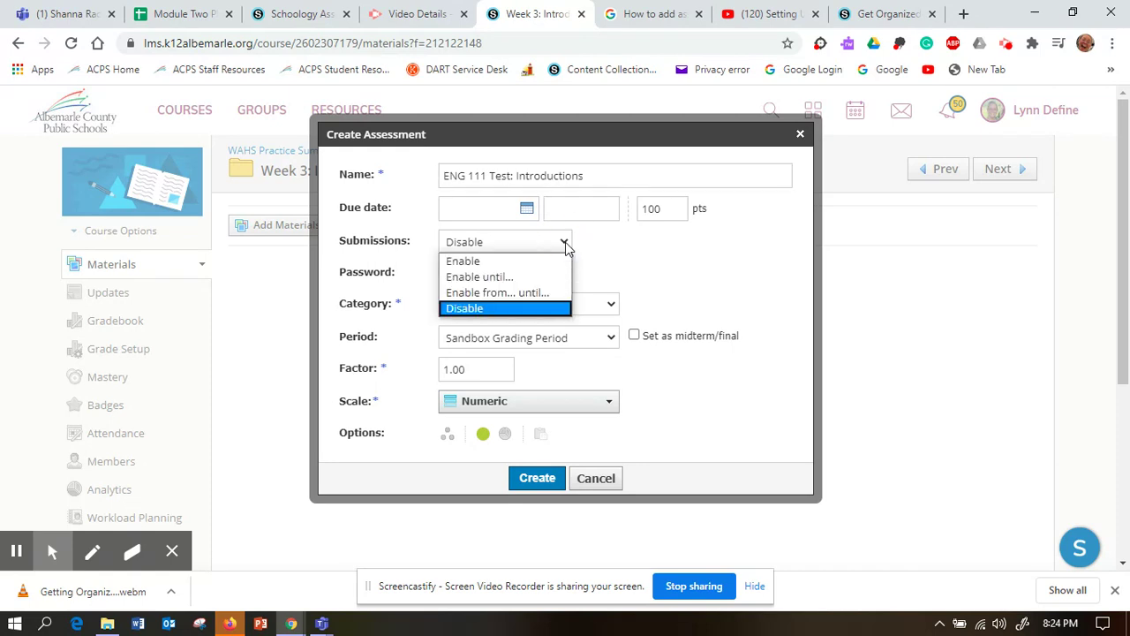
left_click(554, 265)
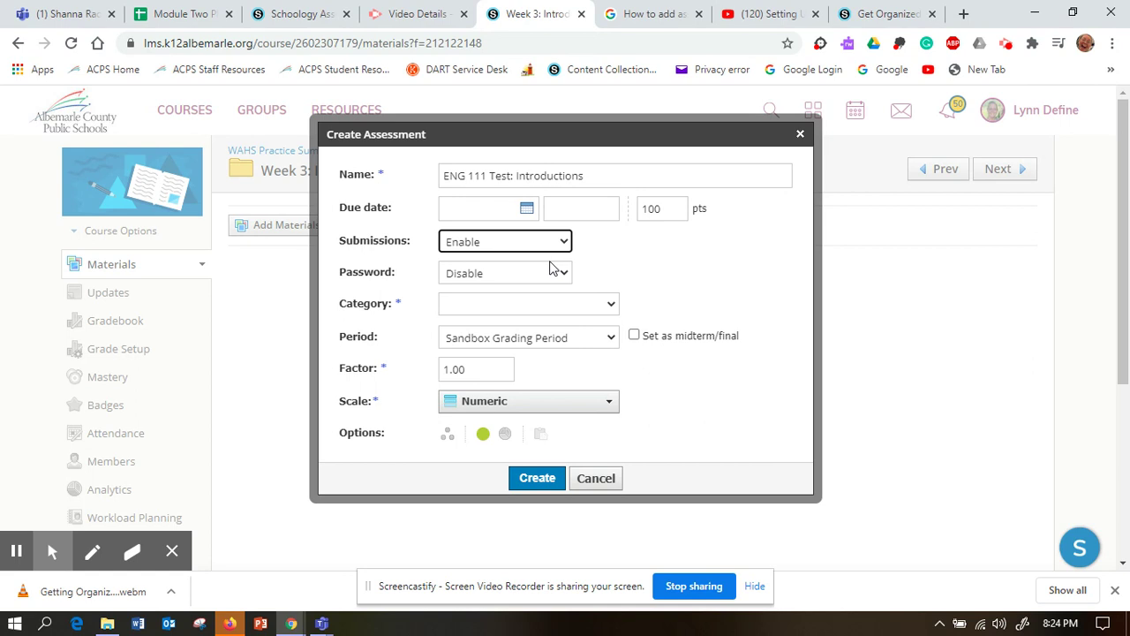
left_click(560, 247)
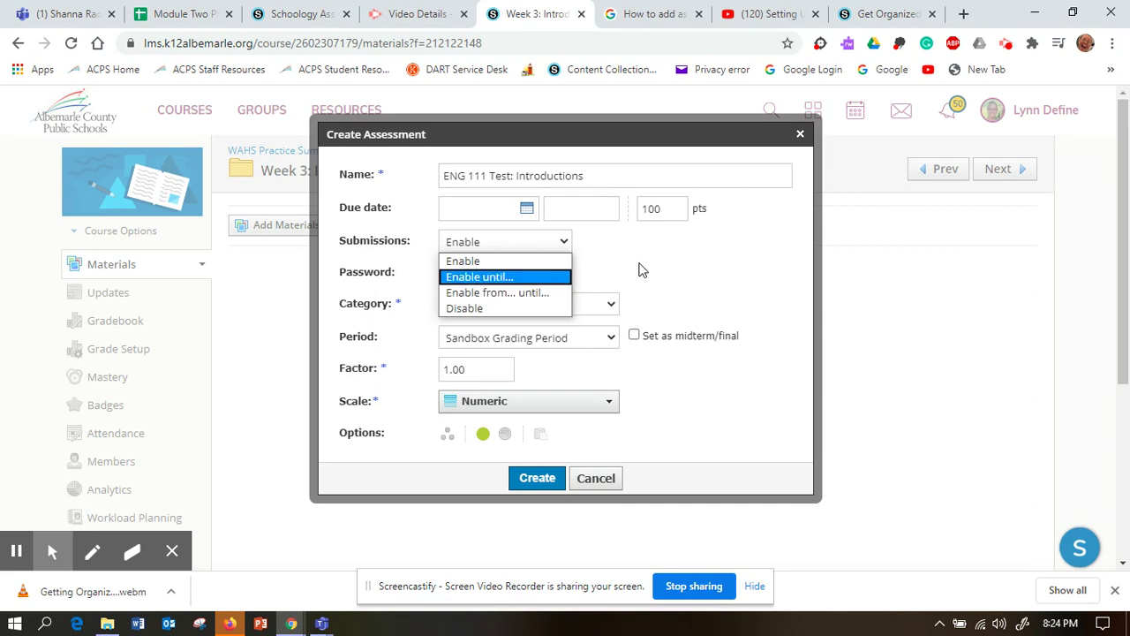
left_click(548, 258)
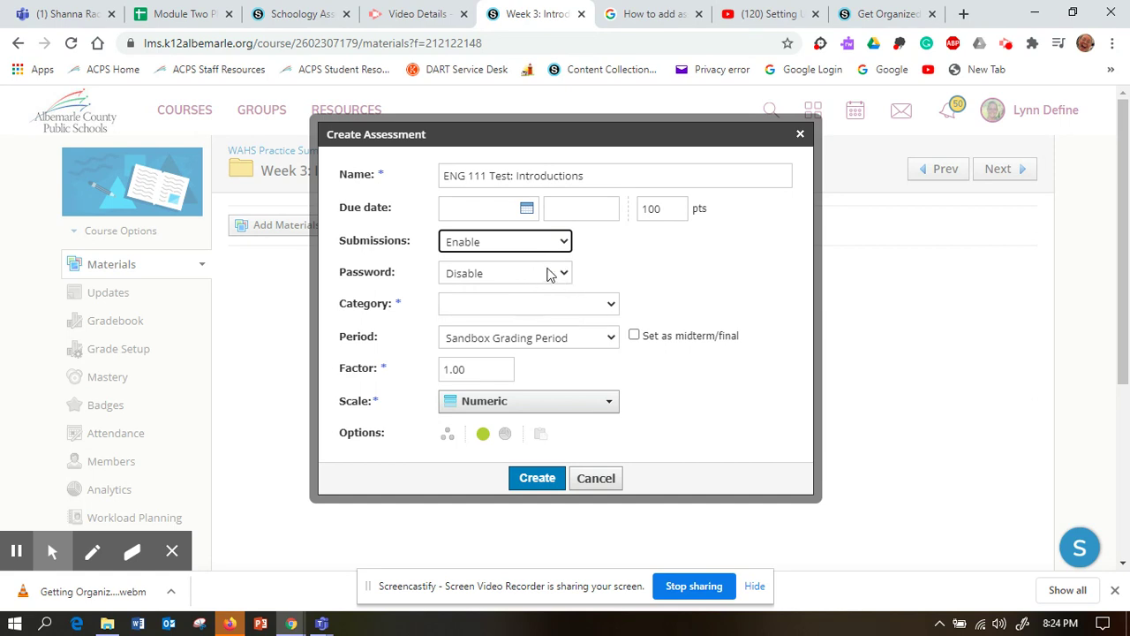
Step: Make a new grading category named "Test" for the assessment and create the assessment
left_click(616, 305)
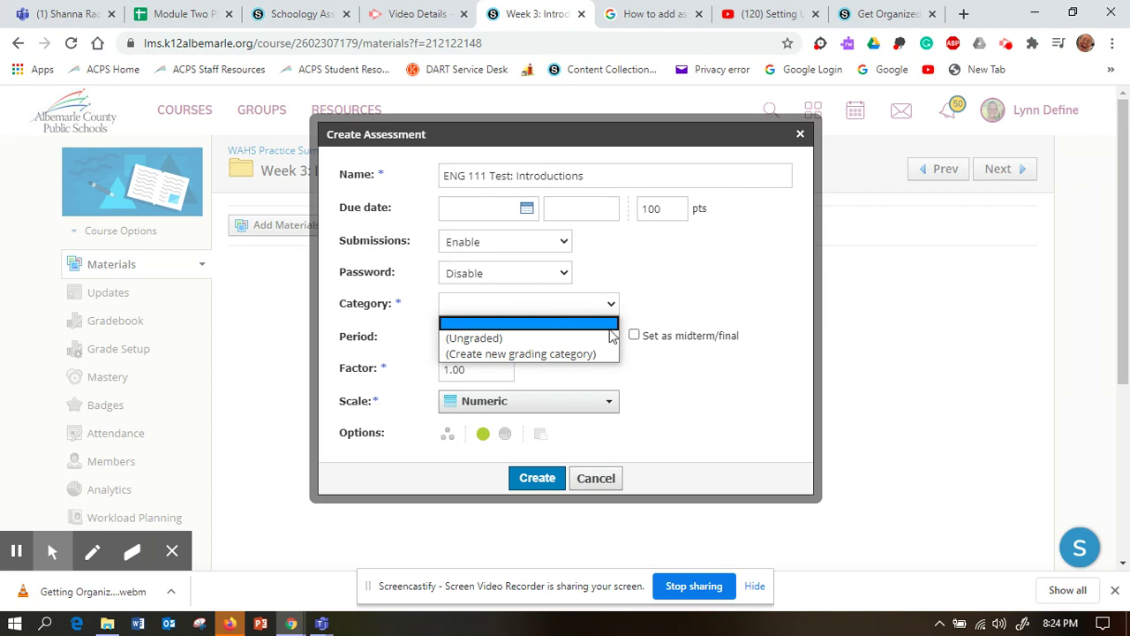
left_click(583, 353)
left_click(537, 302)
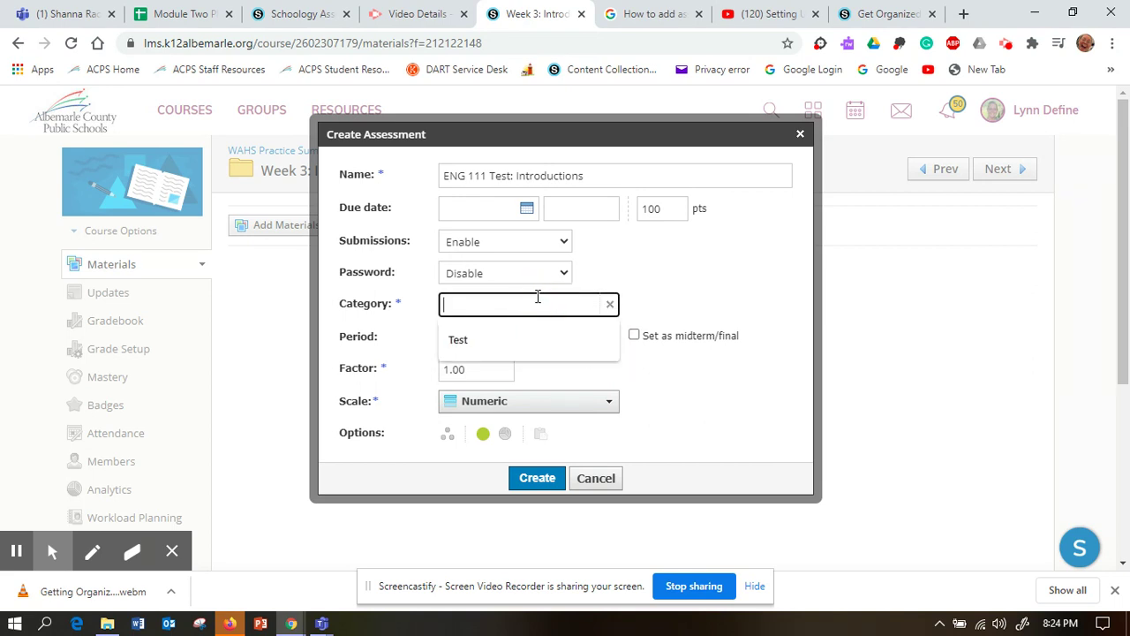
type("Test")
left_click(656, 300)
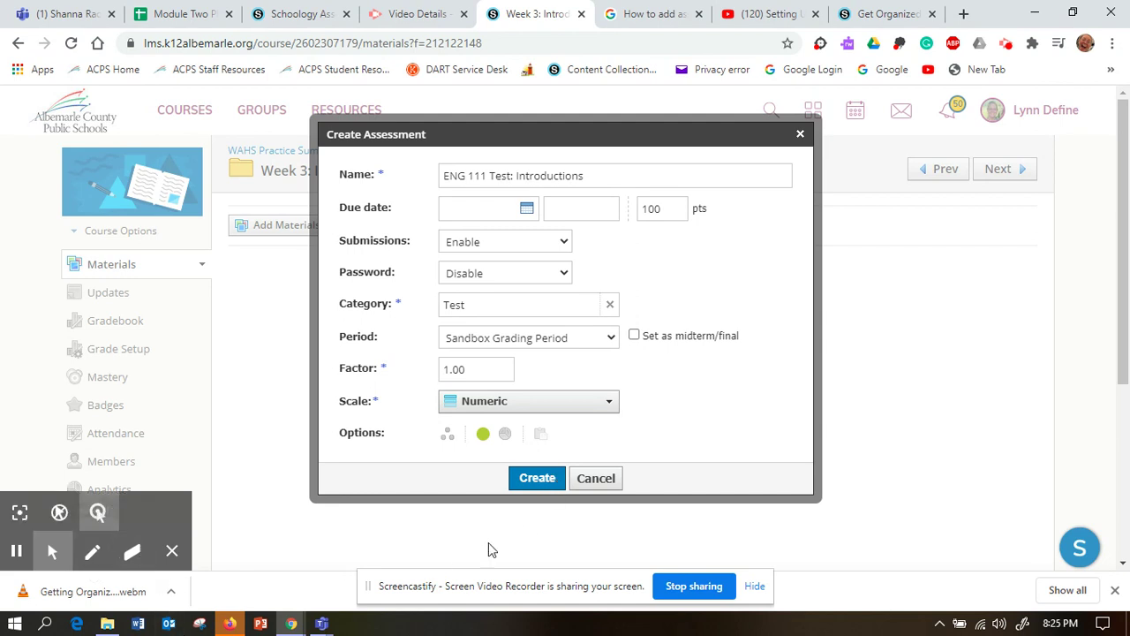
left_click(549, 487)
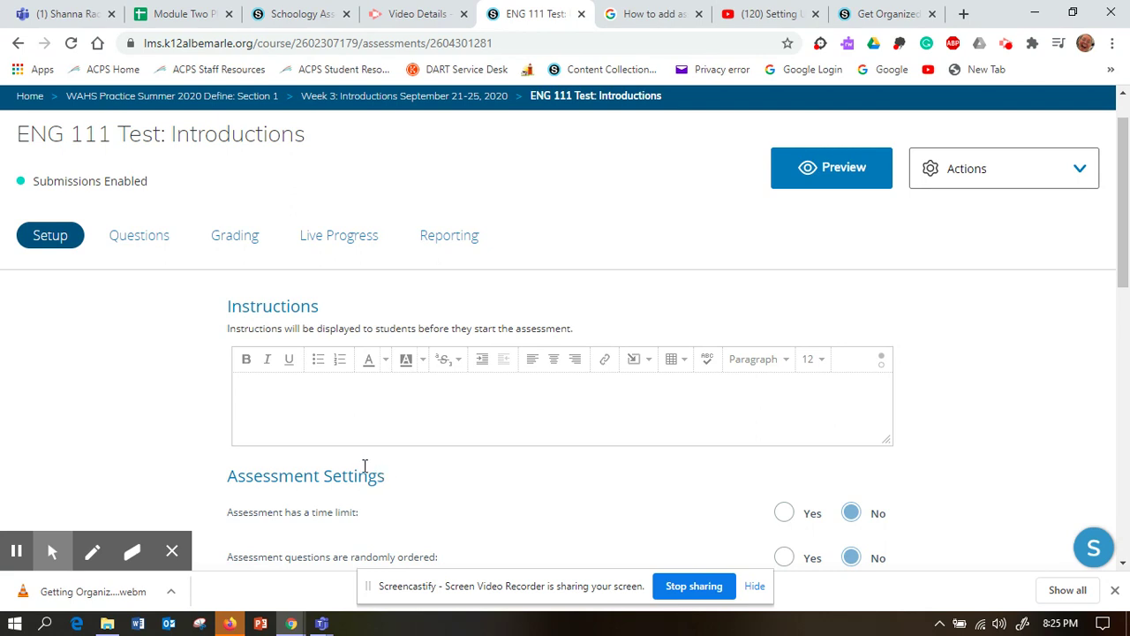
Step: Set the assessment questions to be randomly ordered and turn off showing possible points for each question during the attempt
scroll(380, 442, "down", 2)
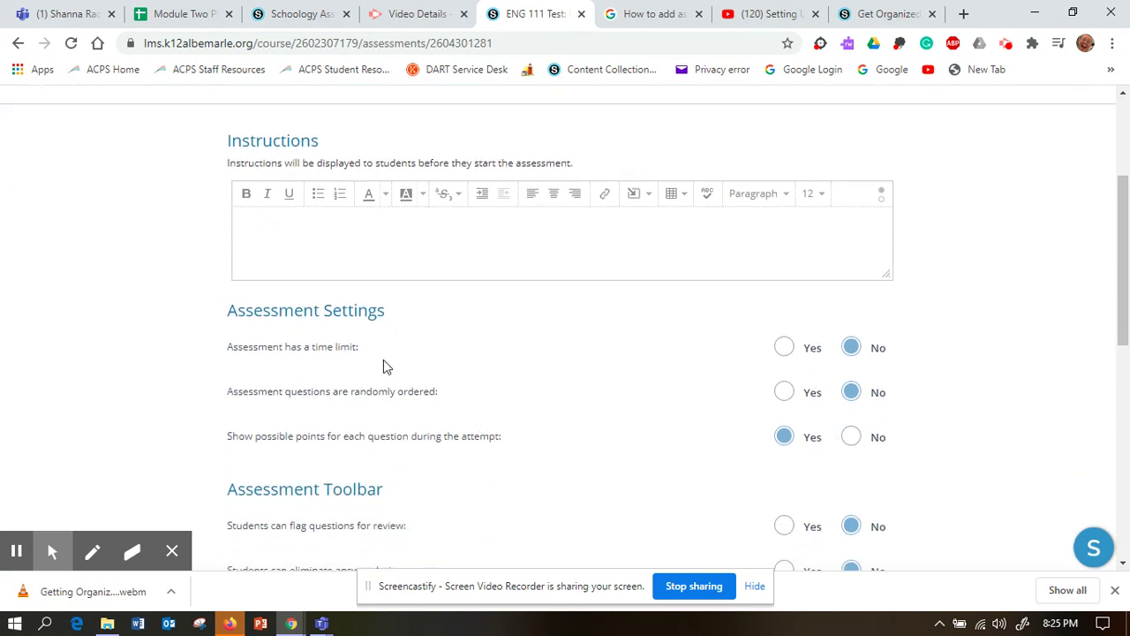
left_click(786, 348)
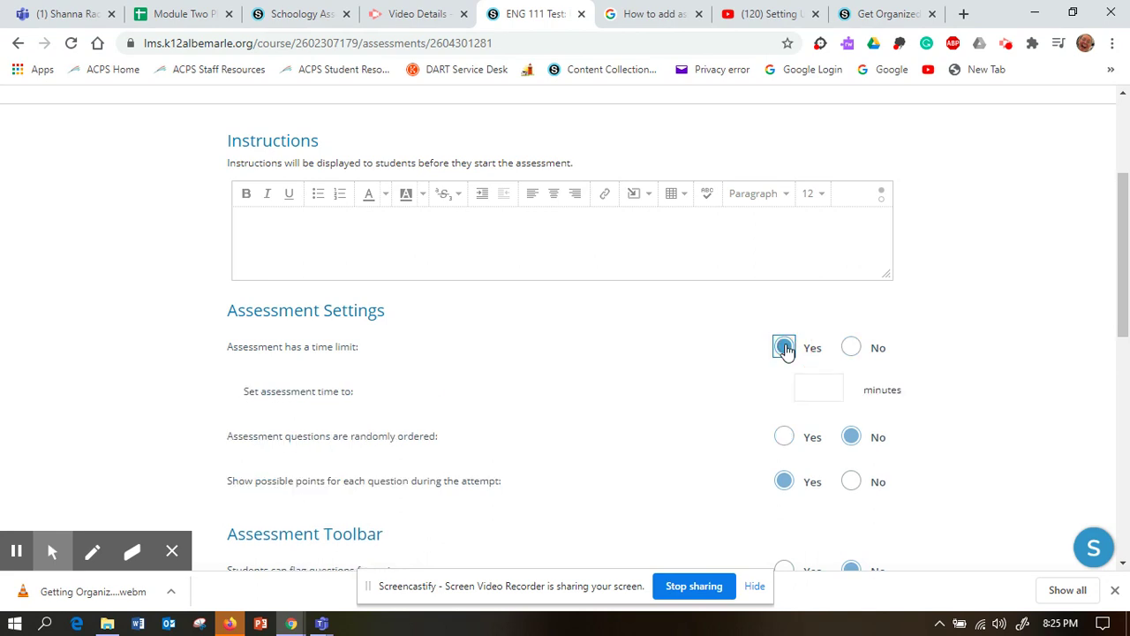
left_click(852, 348)
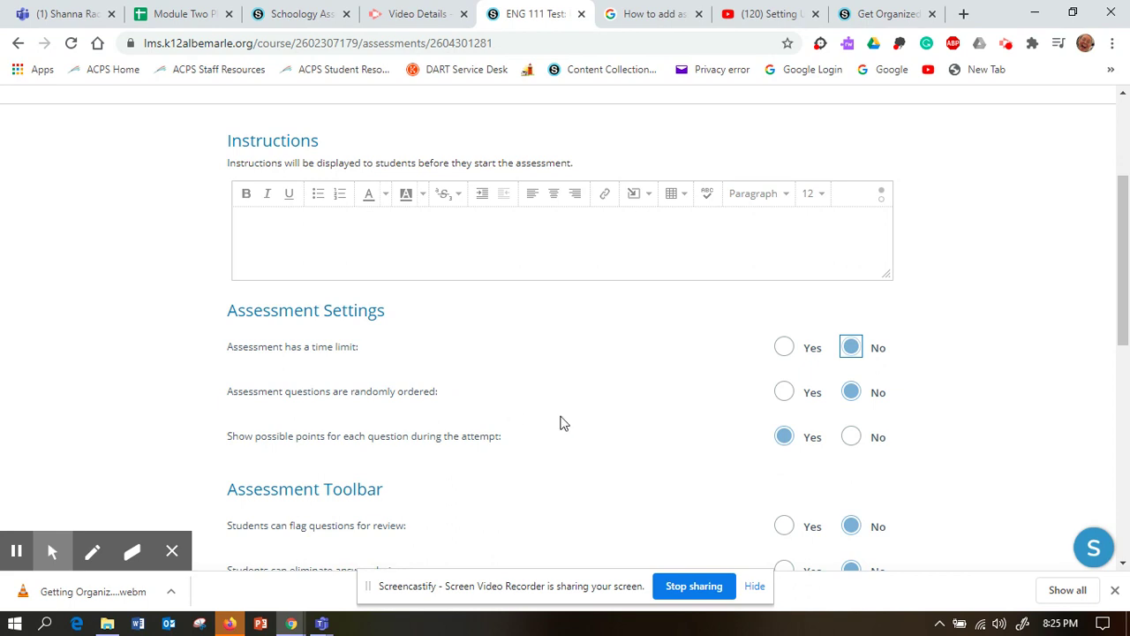
left_click(783, 392)
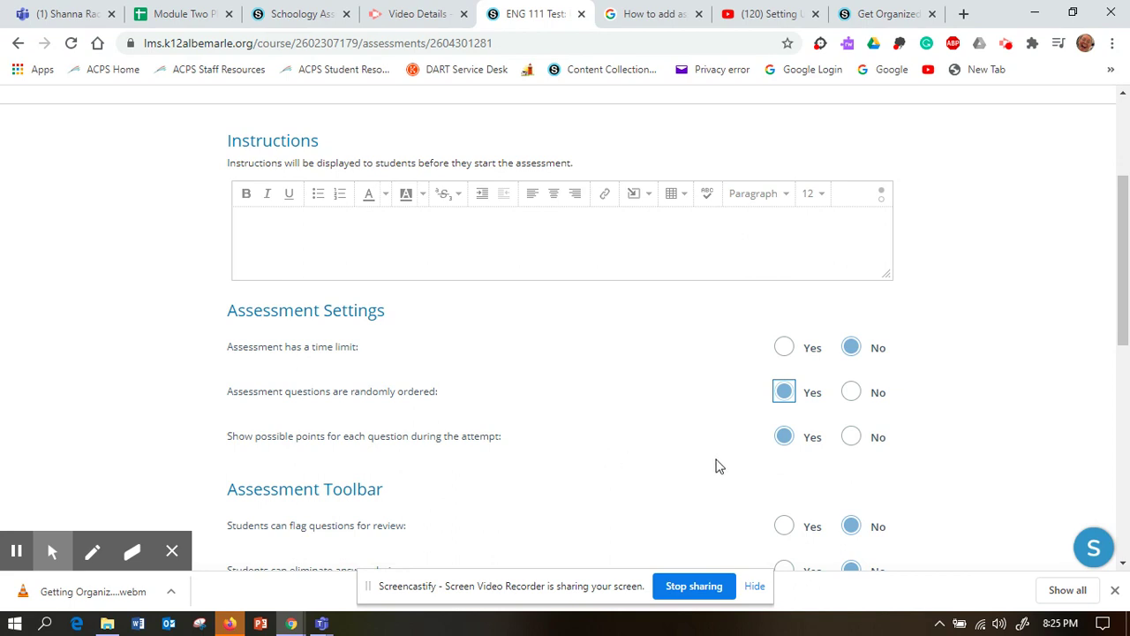
left_click(849, 447)
Step: Allow students to flag questions for review and to eliminate answer choices
scroll(686, 406, "down", 2)
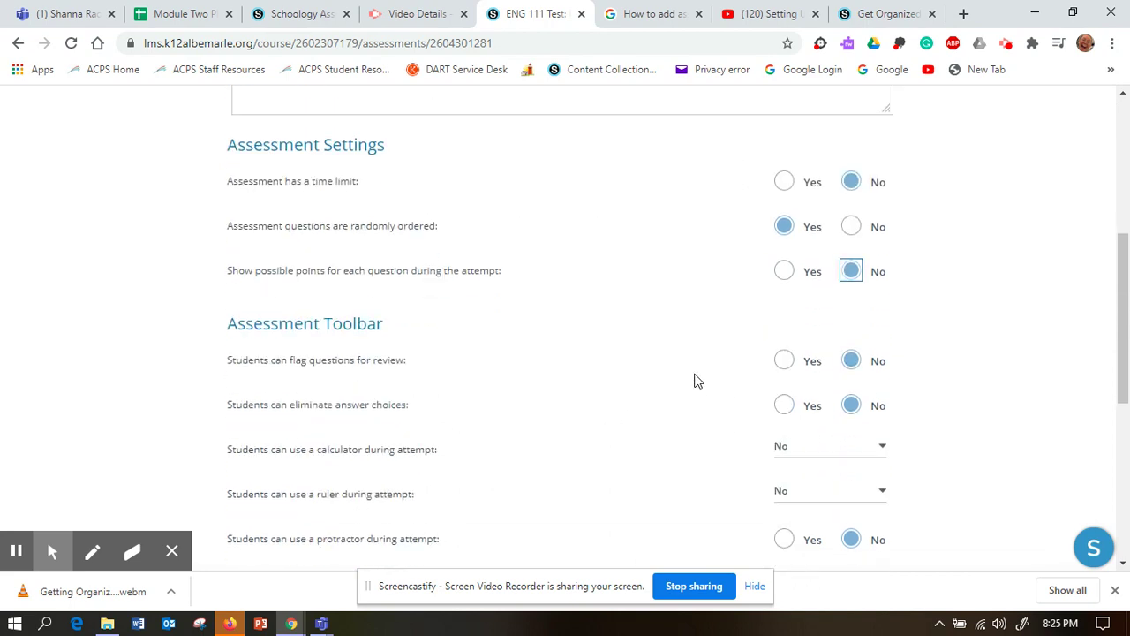
scroll(694, 381, "down", 1)
scroll(666, 343, "down", 1)
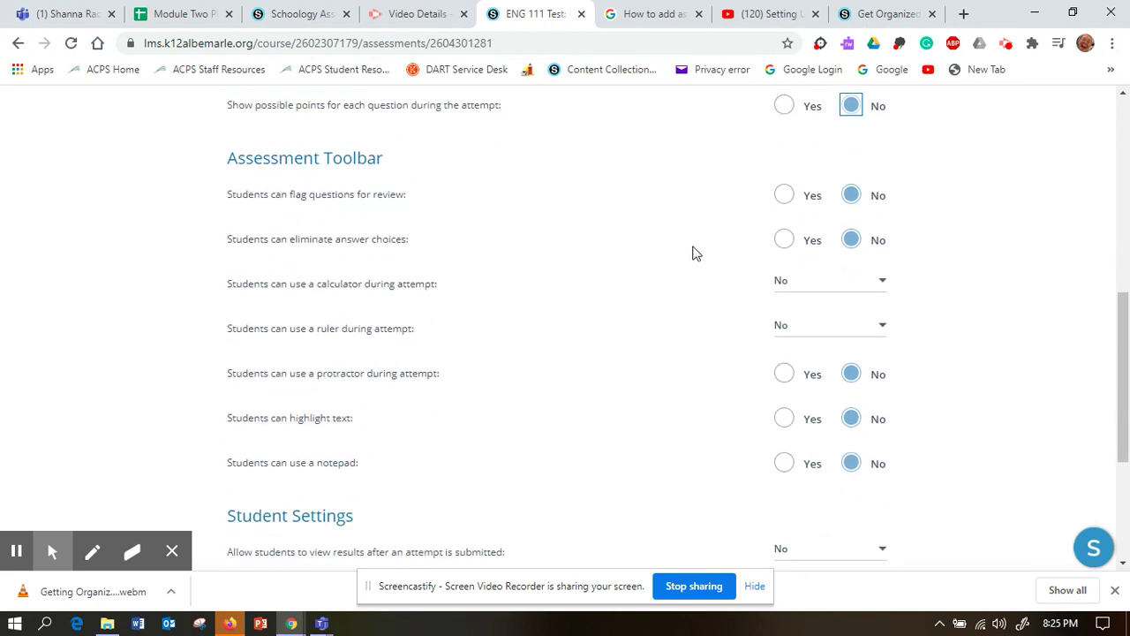
left_click(784, 197)
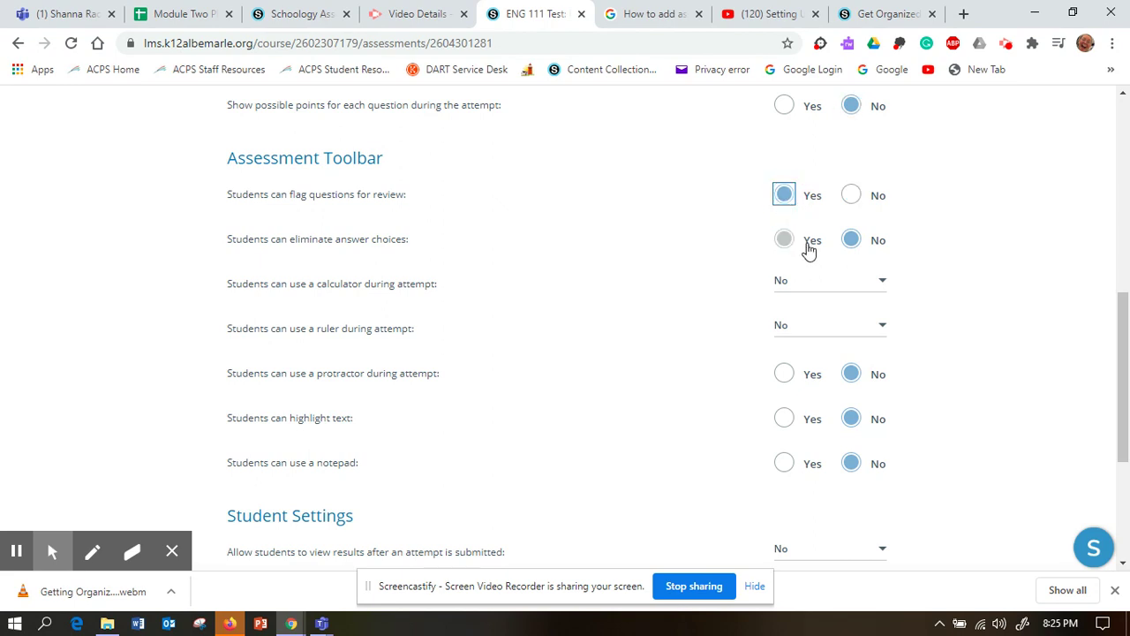
left_click(782, 243)
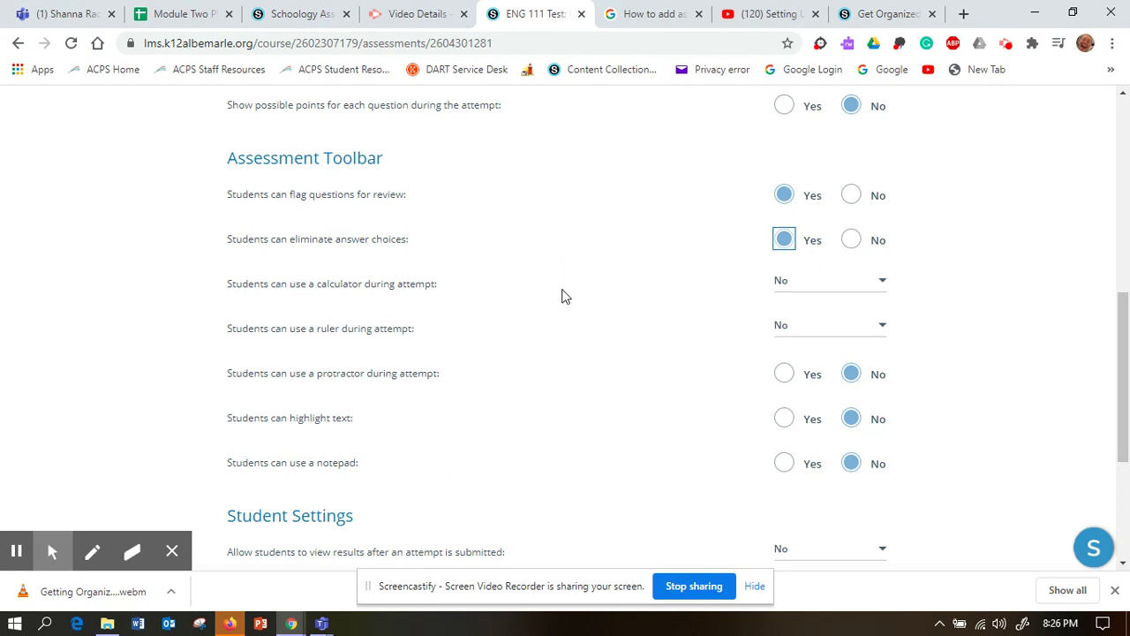
left_click(879, 283)
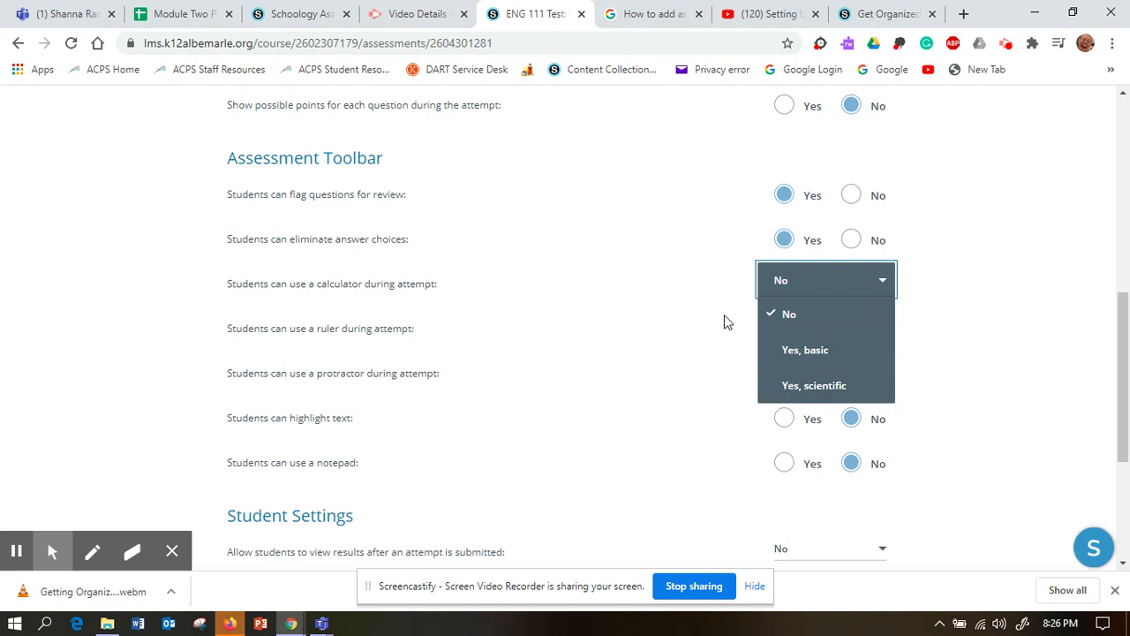
left_click(769, 284)
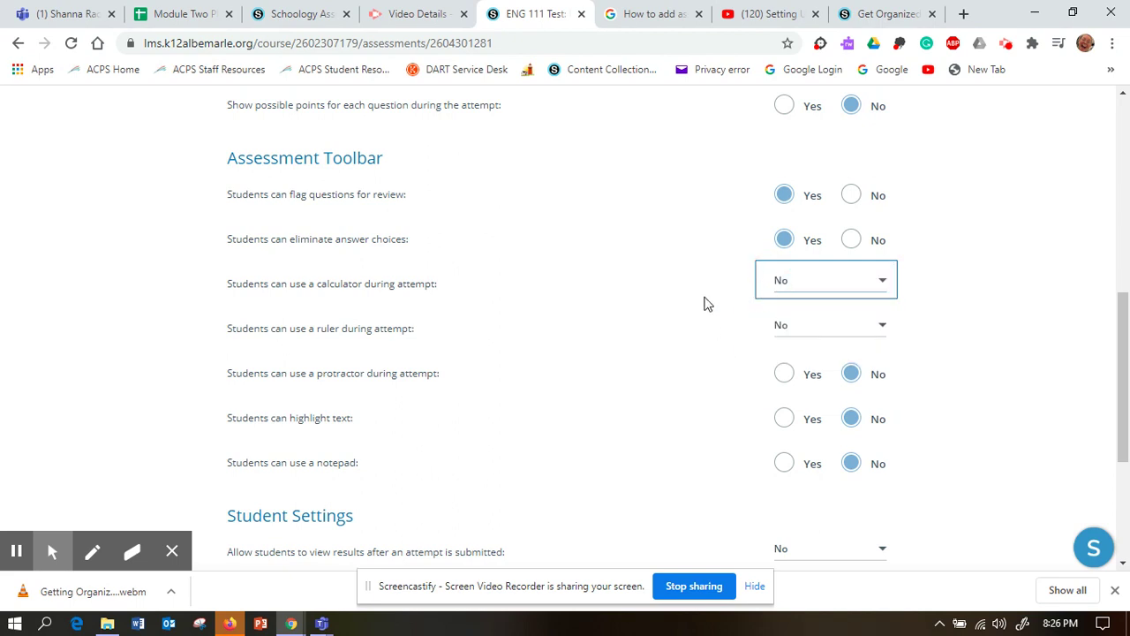
left_click(827, 333)
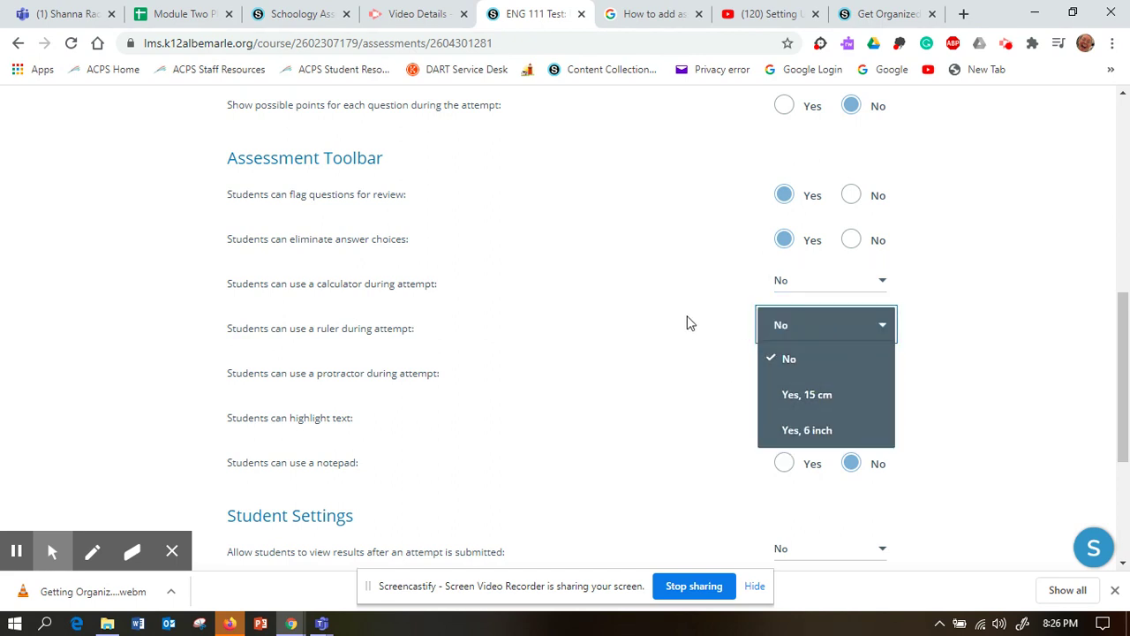
left_click(785, 333)
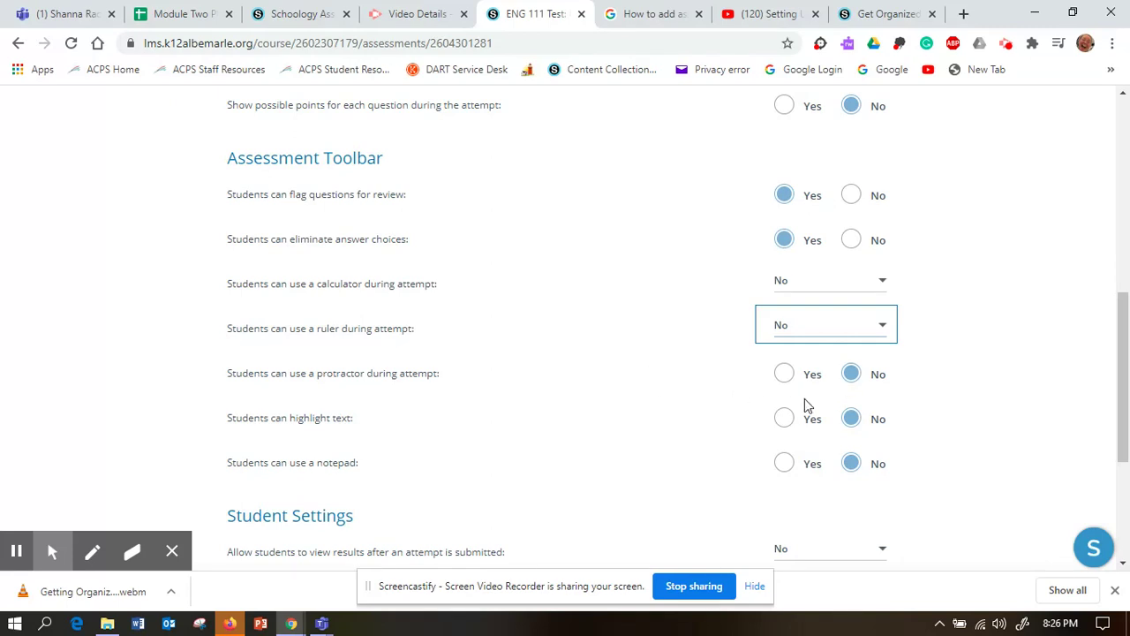
Step: Set viewing results after a submitted attempt to Yes for students, and save the assessment setup
scroll(643, 377, "down", 1)
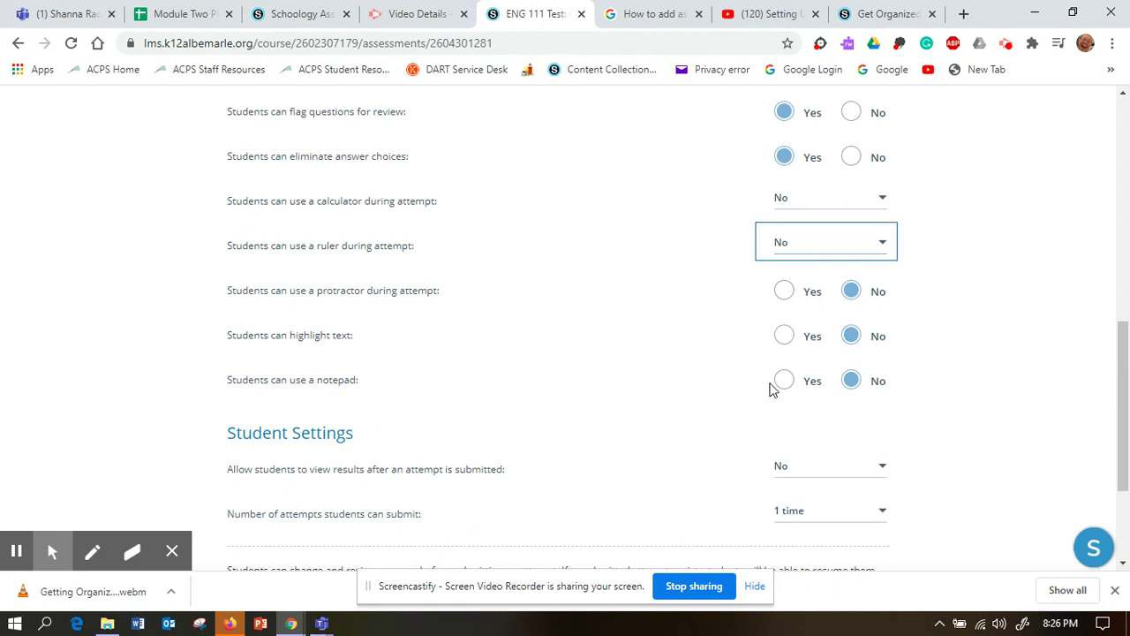
scroll(795, 398, "down", 2)
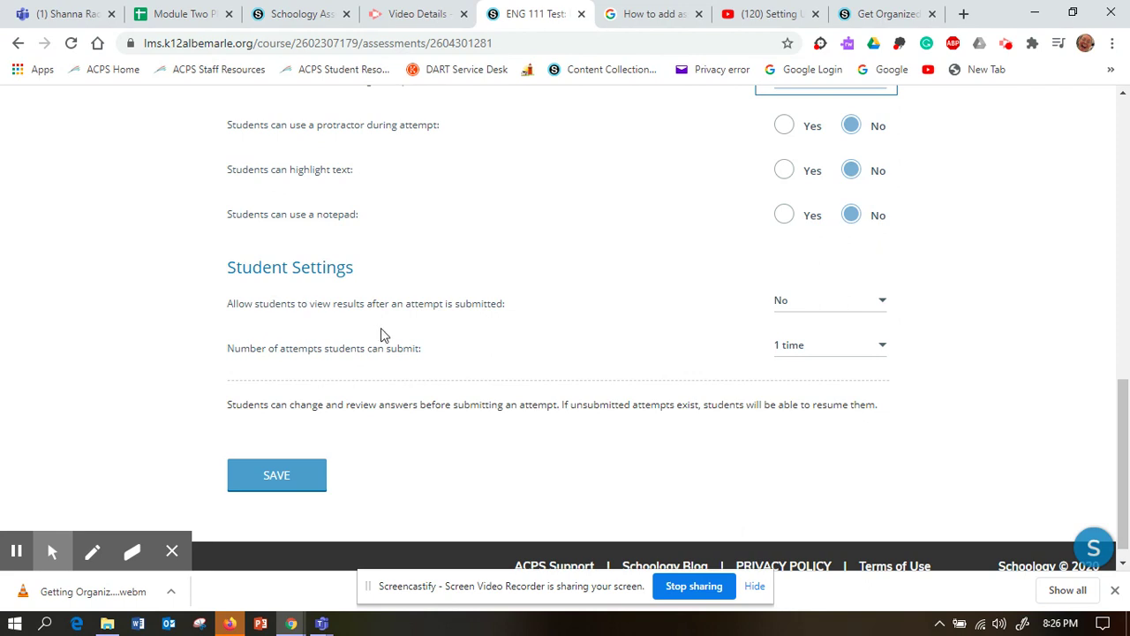
left_click(886, 305)
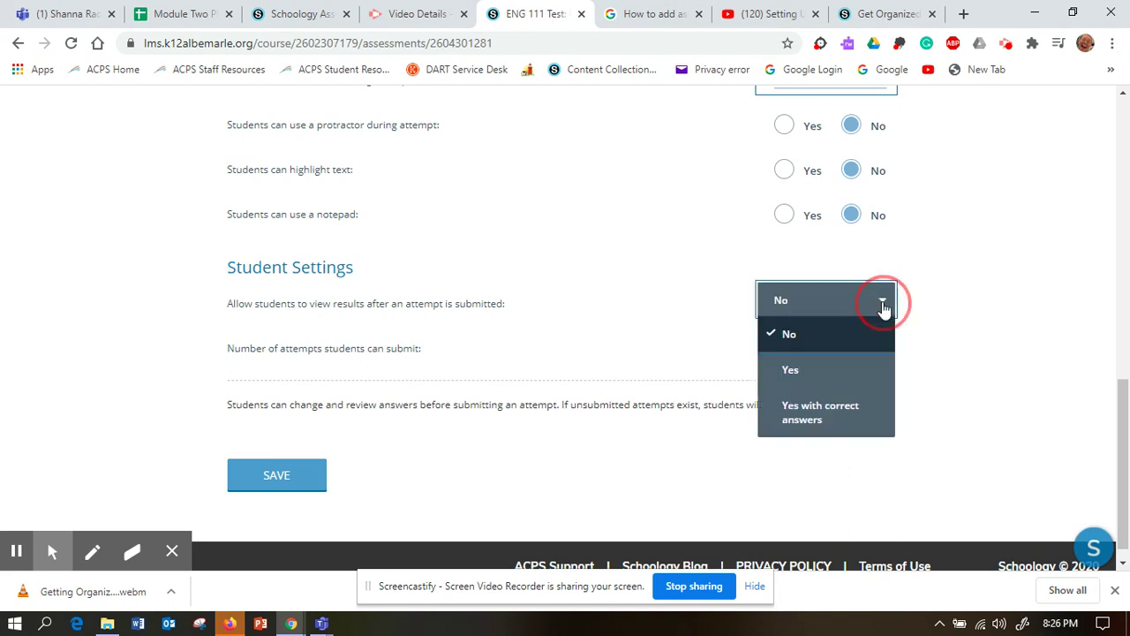
left_click(831, 369)
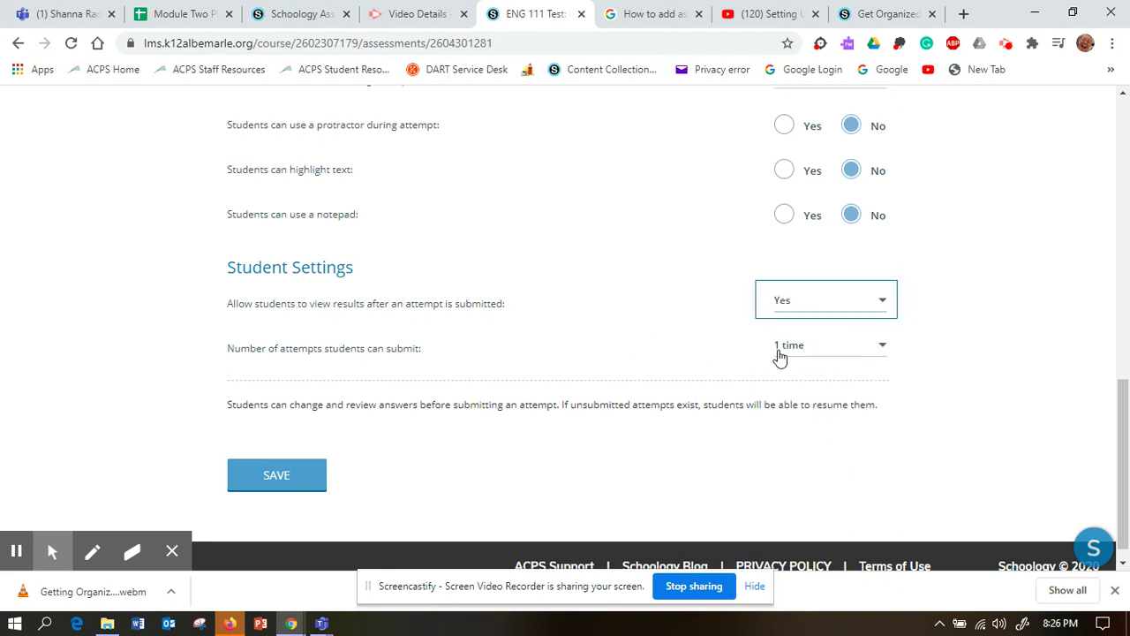
left_click(881, 348)
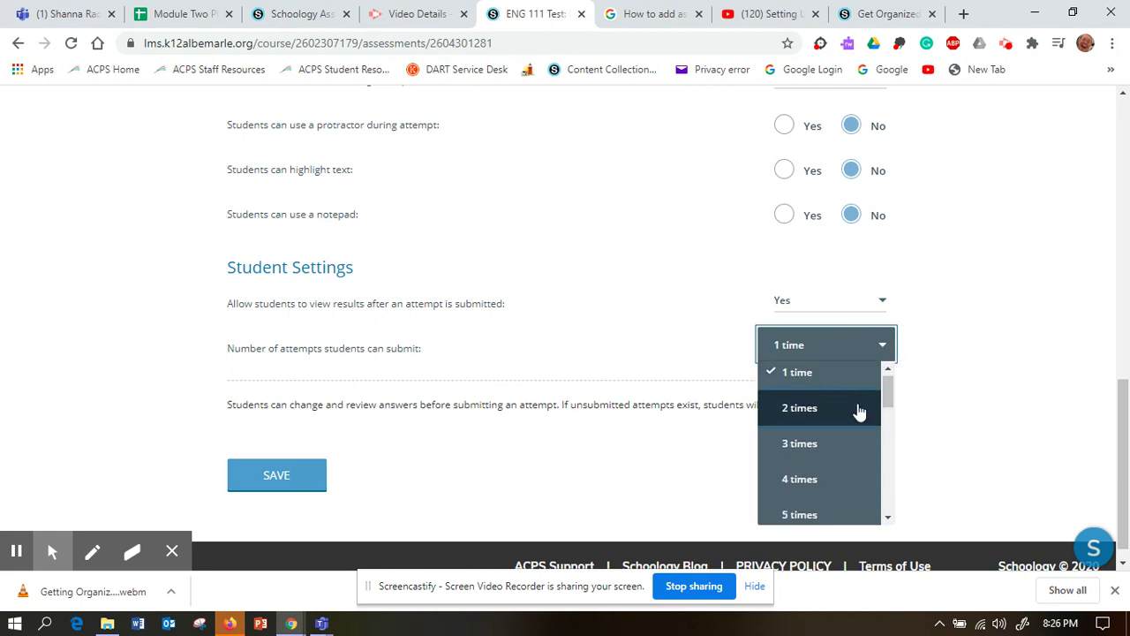
scroll(862, 433, "down", 6)
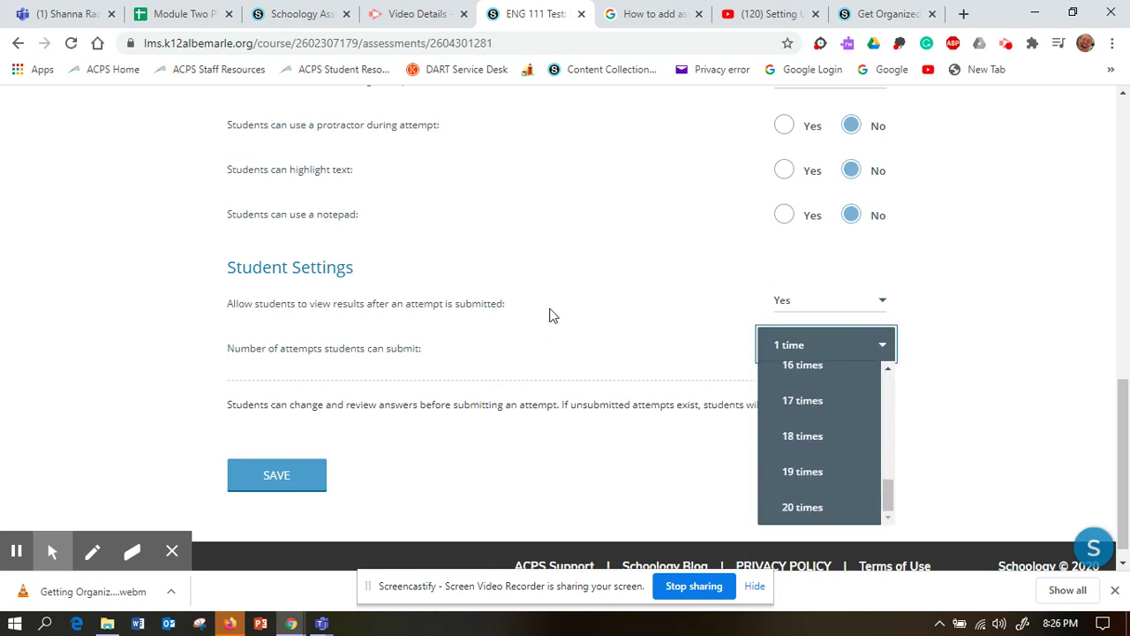
left_click(579, 330)
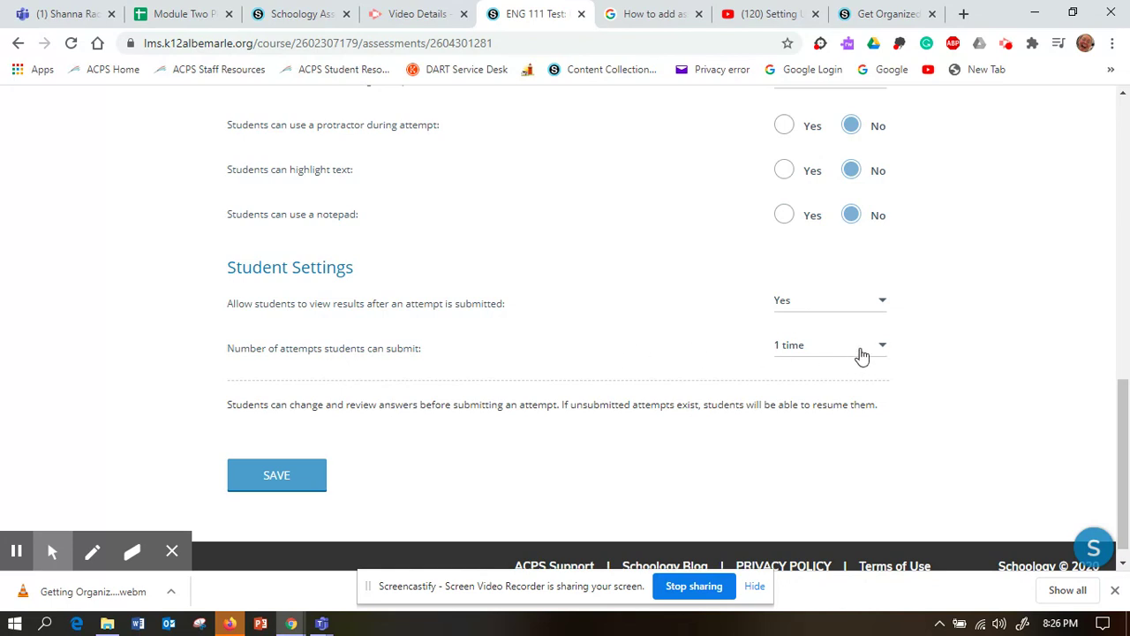
left_click(276, 477)
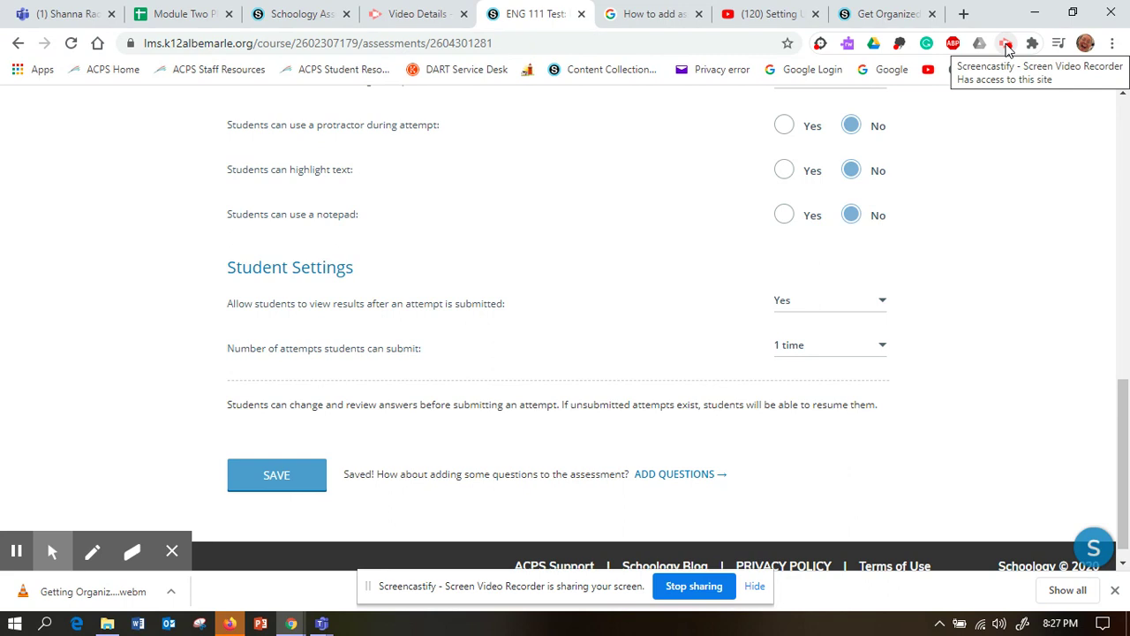
left_click(1006, 44)
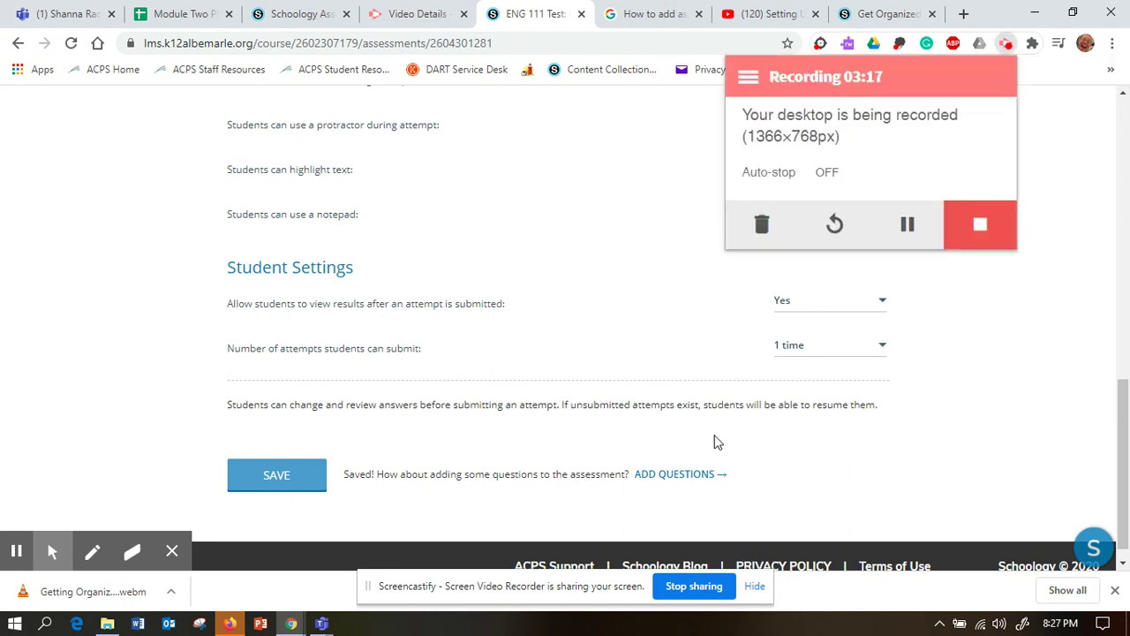